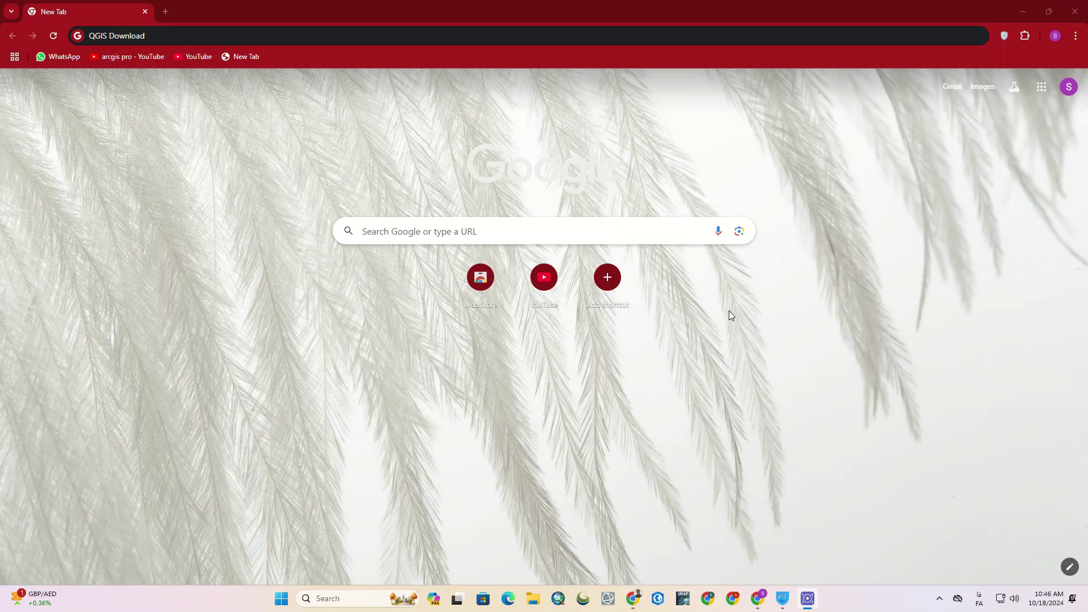
# - Run the Google search for 'qgis download' from the Chrome omnibox
pyautogui.click(220, 34)
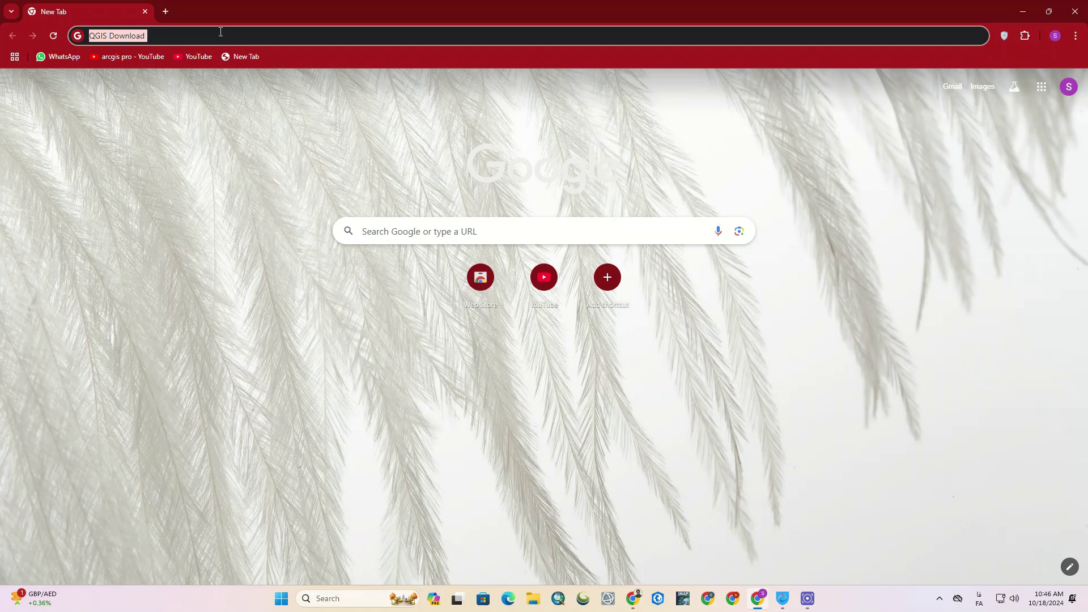
pyautogui.click(220, 33)
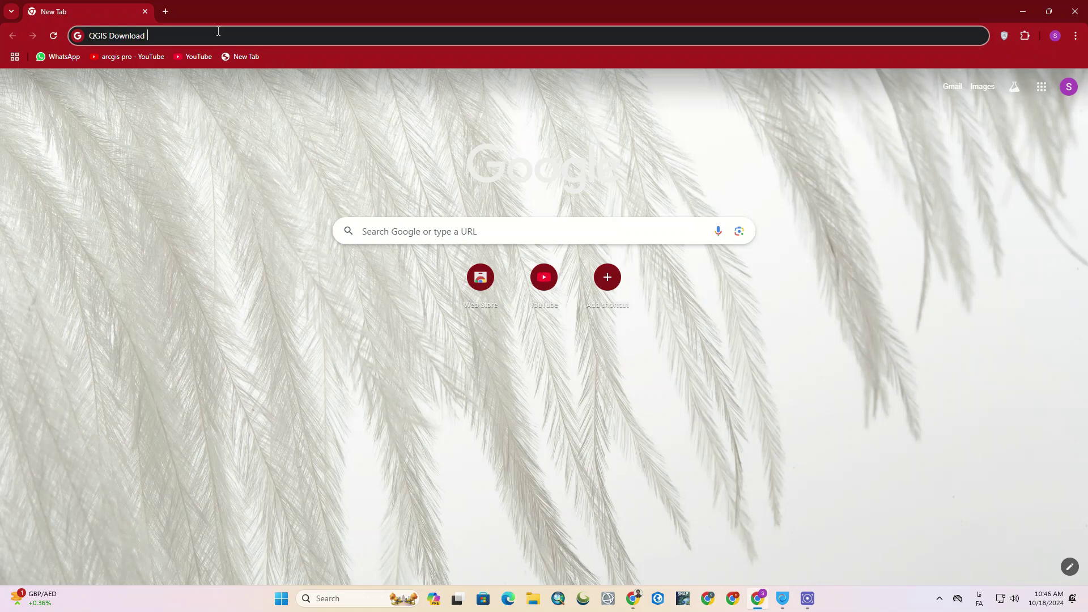
pyautogui.press('Return')
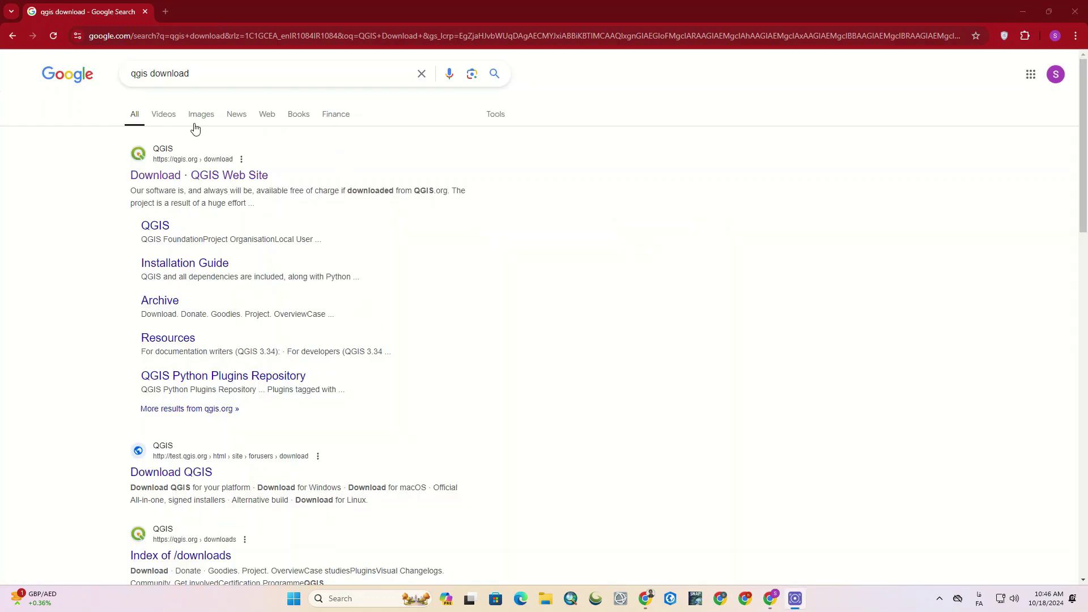
# - Open the 'Download · QGIS Web Site' result and skip the donation request
pyautogui.click(239, 180)
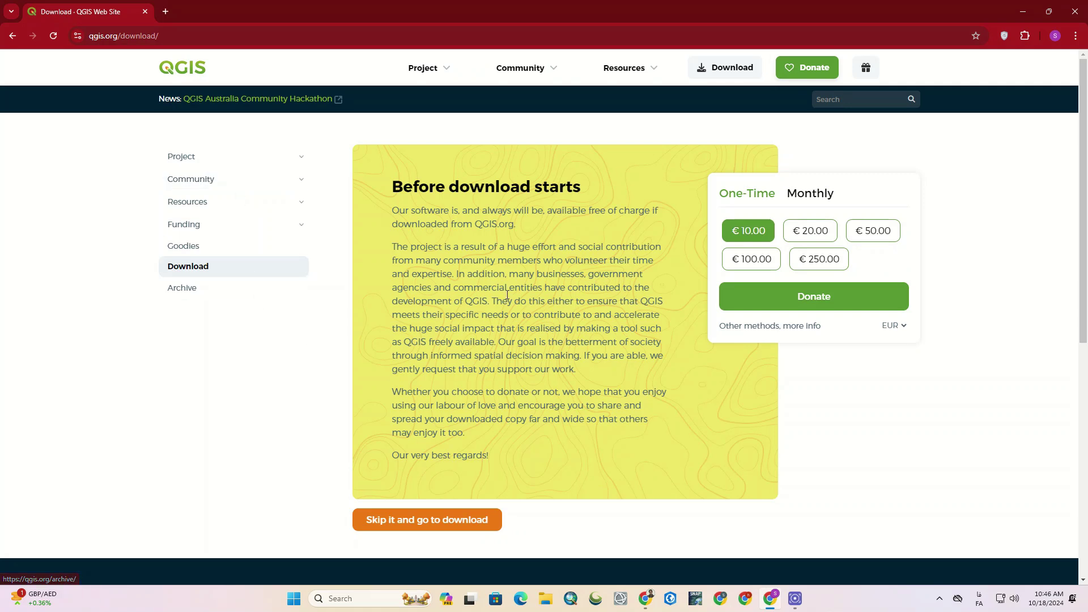
pyautogui.click(404, 533)
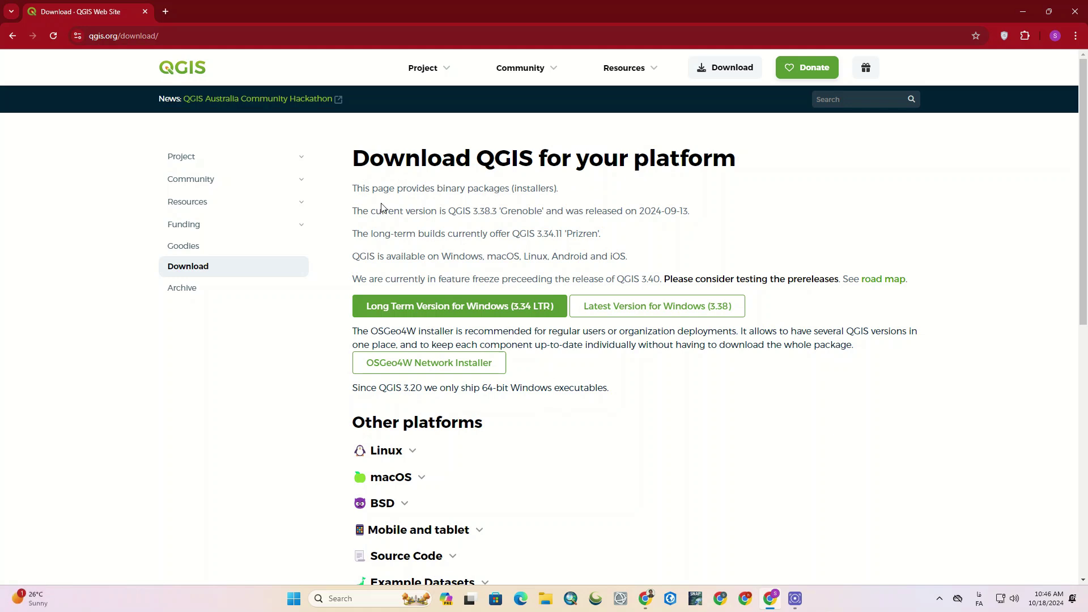
# - Expand the Linux, Mobile and tablet, and BSD sections, then return to the top
pyautogui.scroll(-1, 381, 203)
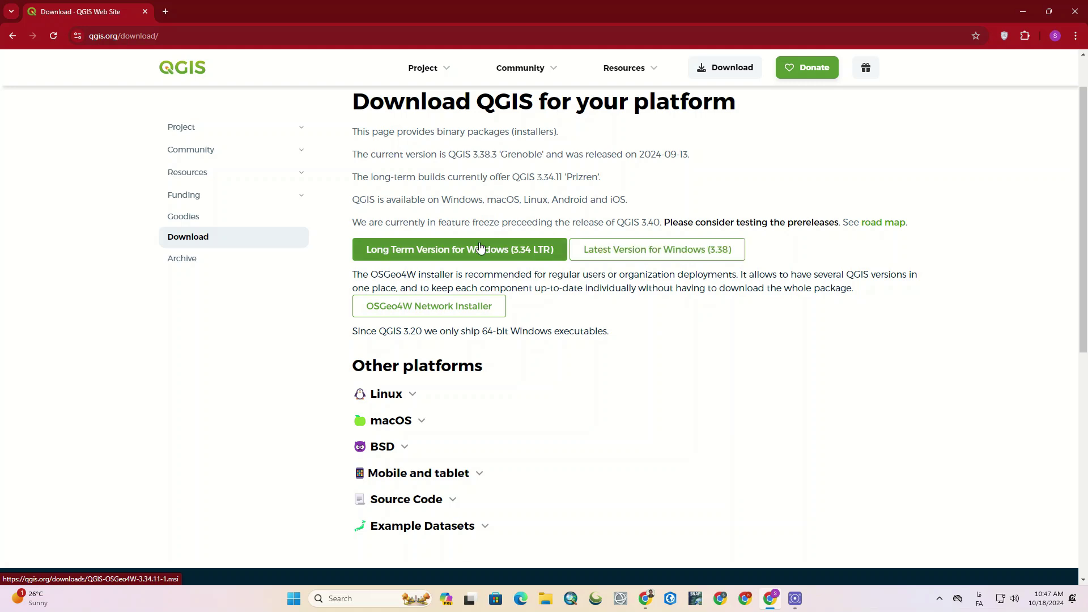
pyautogui.scroll(-2, 610, 278)
pyautogui.scroll(-1, 611, 278)
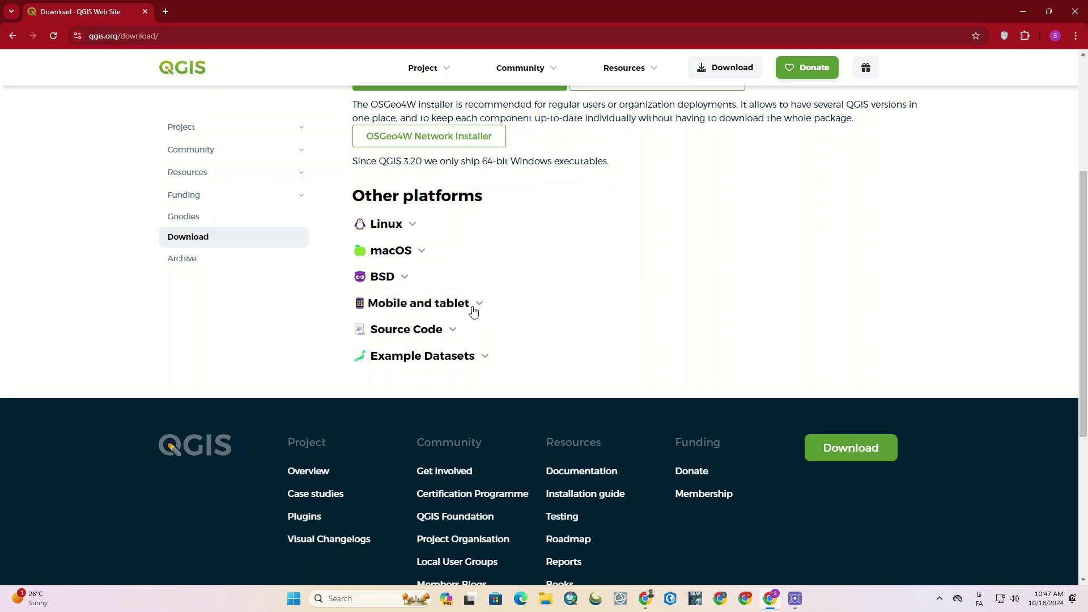
pyautogui.click(412, 228)
pyautogui.scroll(-2, 400, 363)
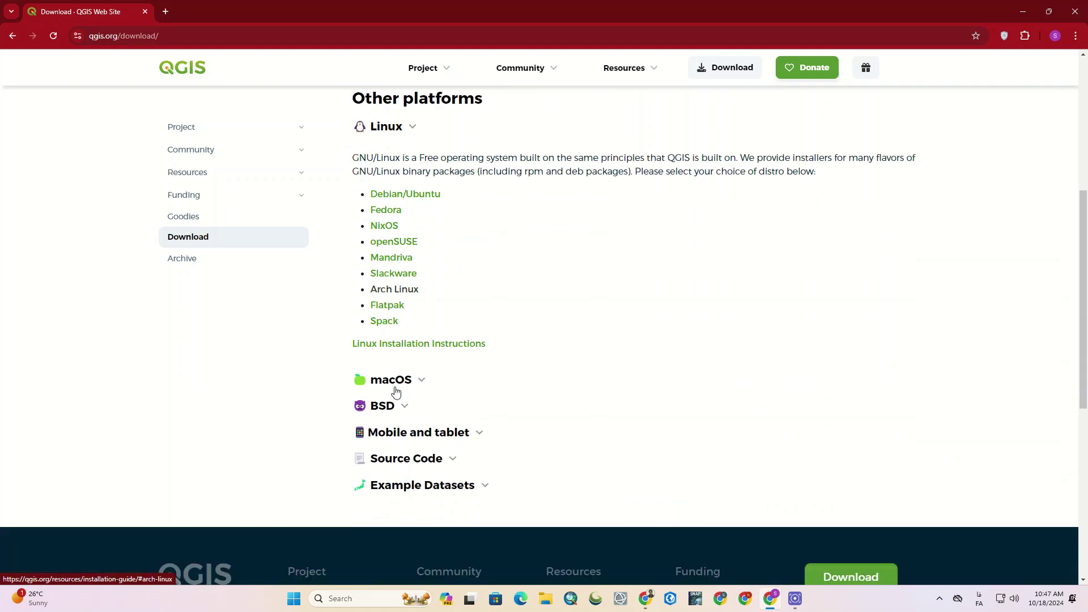
pyautogui.click(483, 421)
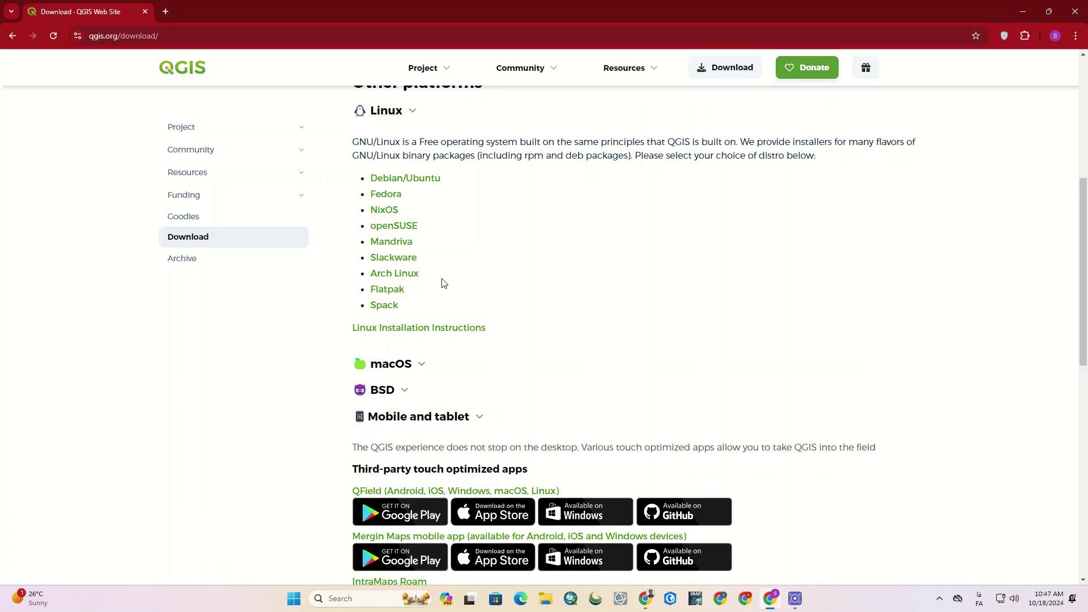
pyautogui.scroll(-2, 396, 306)
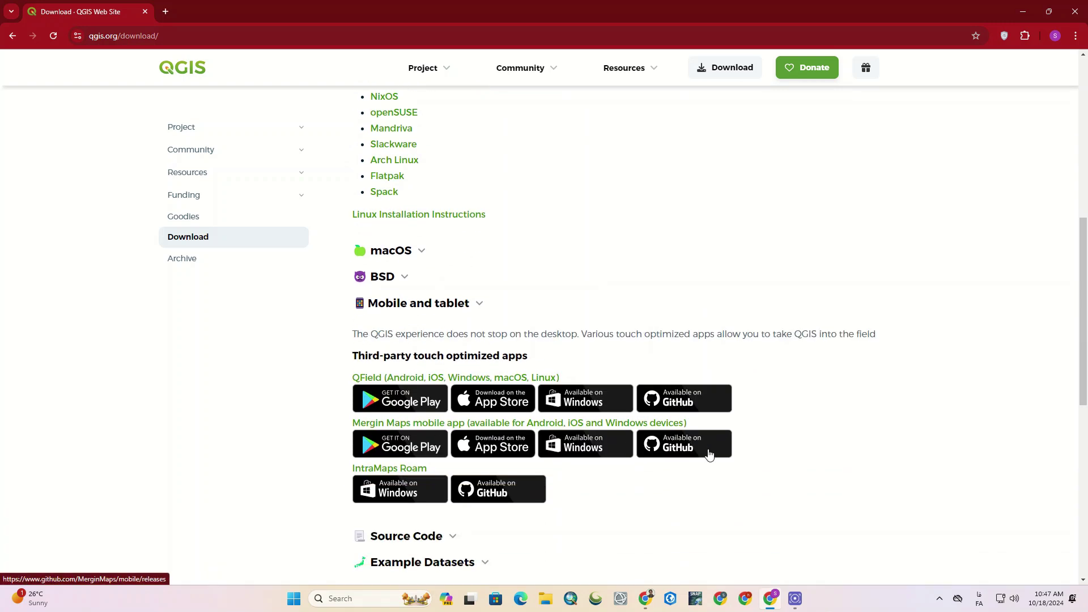
pyautogui.scroll(-2, 708, 454)
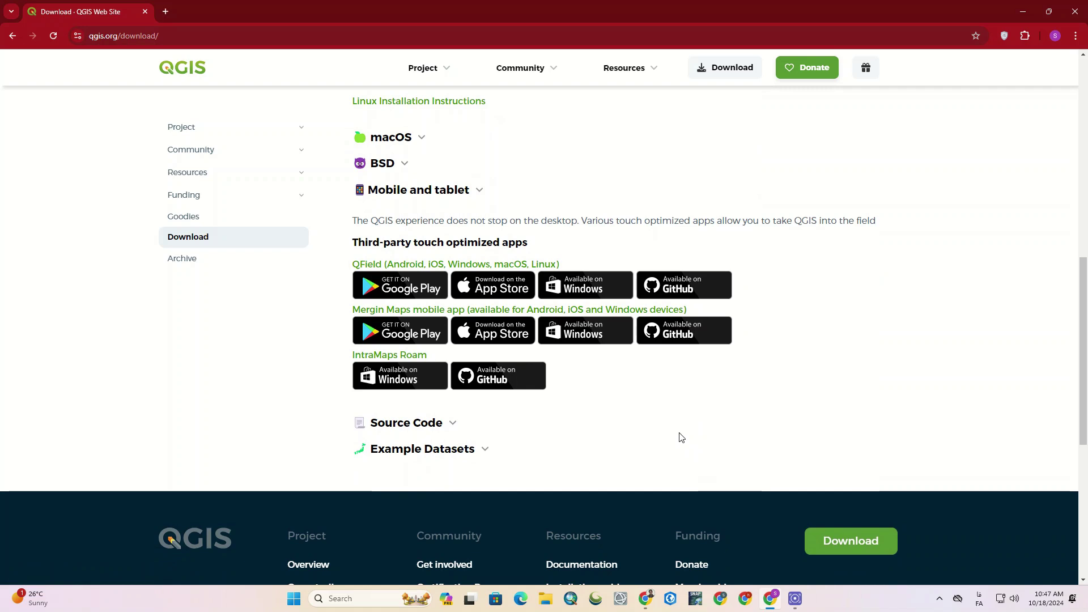
pyautogui.scroll(3, 680, 437)
pyautogui.click(405, 333)
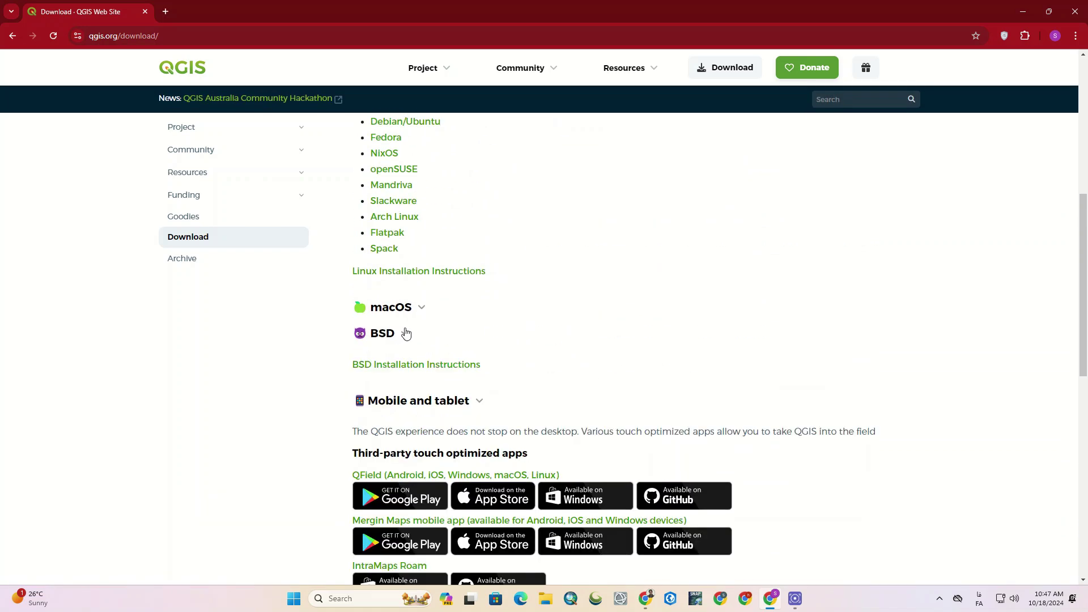
pyautogui.scroll(7, 487, 317)
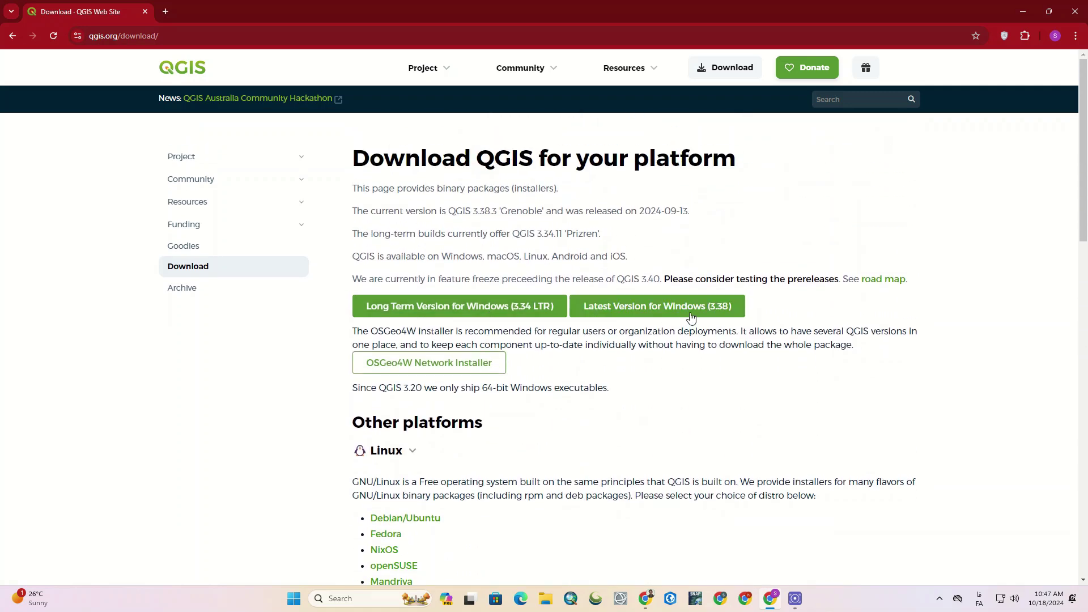
# - Download the latest Windows installer (3.38) and show QGIS-OSGeo4W-3.38.3-1 in its folder
pyautogui.click(694, 313)
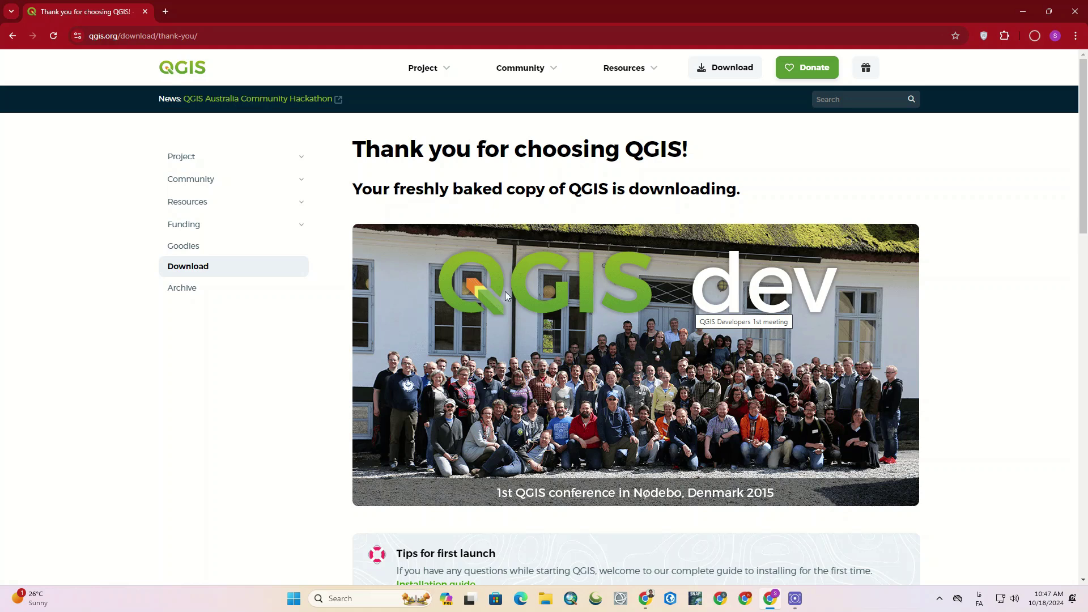
pyautogui.click(1035, 36)
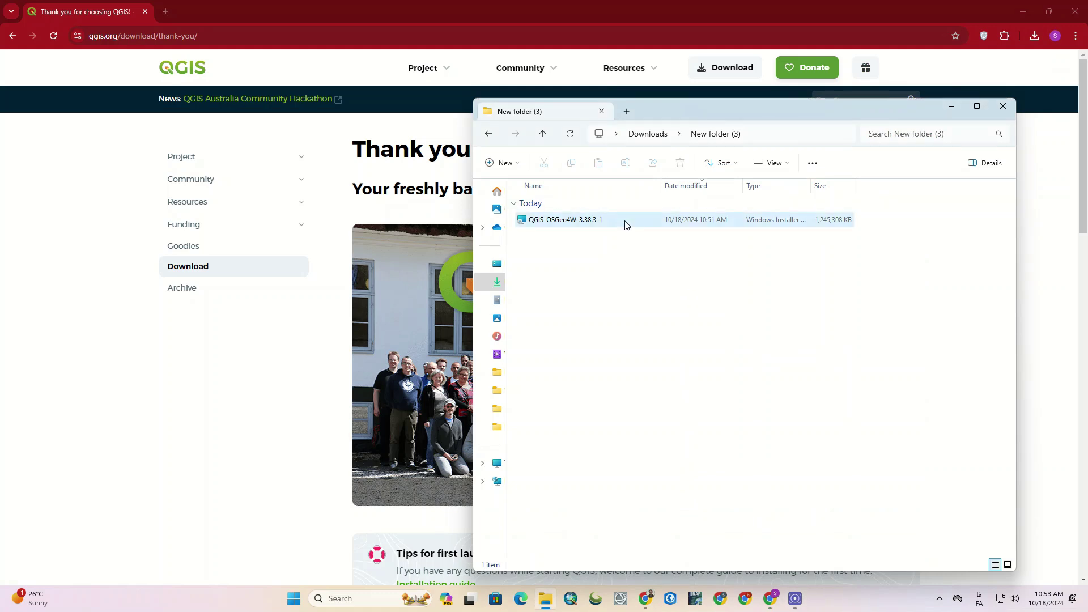
# - Open the QGIS-OSGeo4W-3.38.3-1 installer through its right-click Open command
pyautogui.click(576, 223)
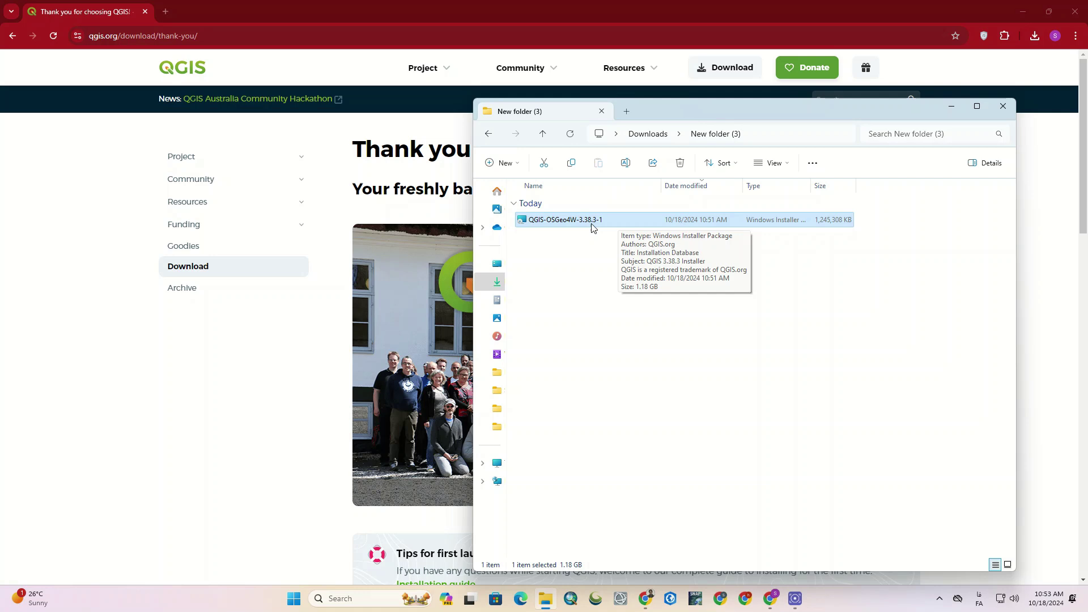
pyautogui.rightClick(592, 226)
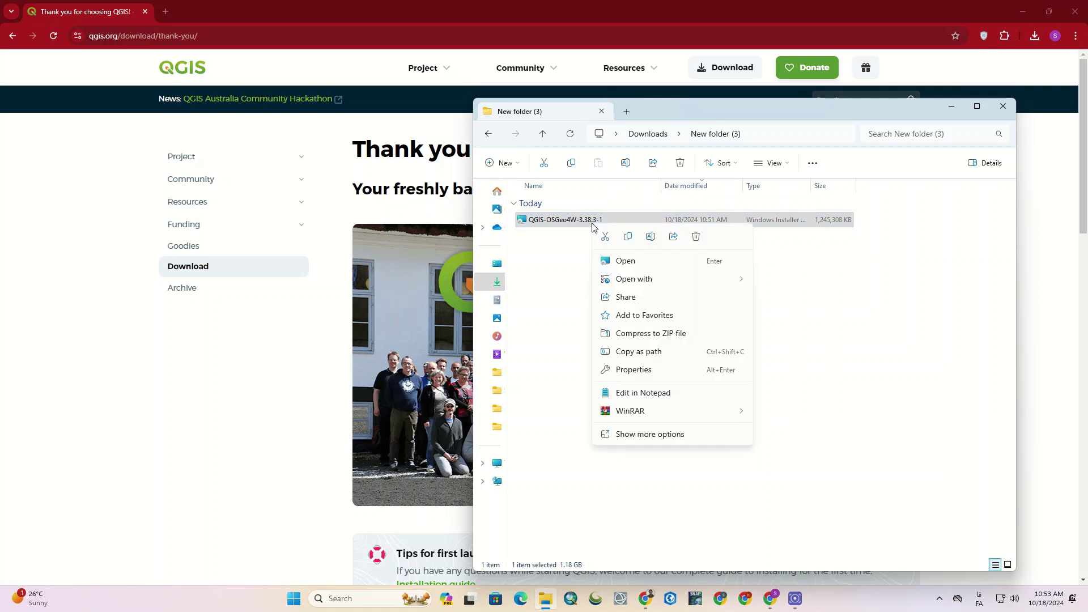
pyautogui.click(625, 261)
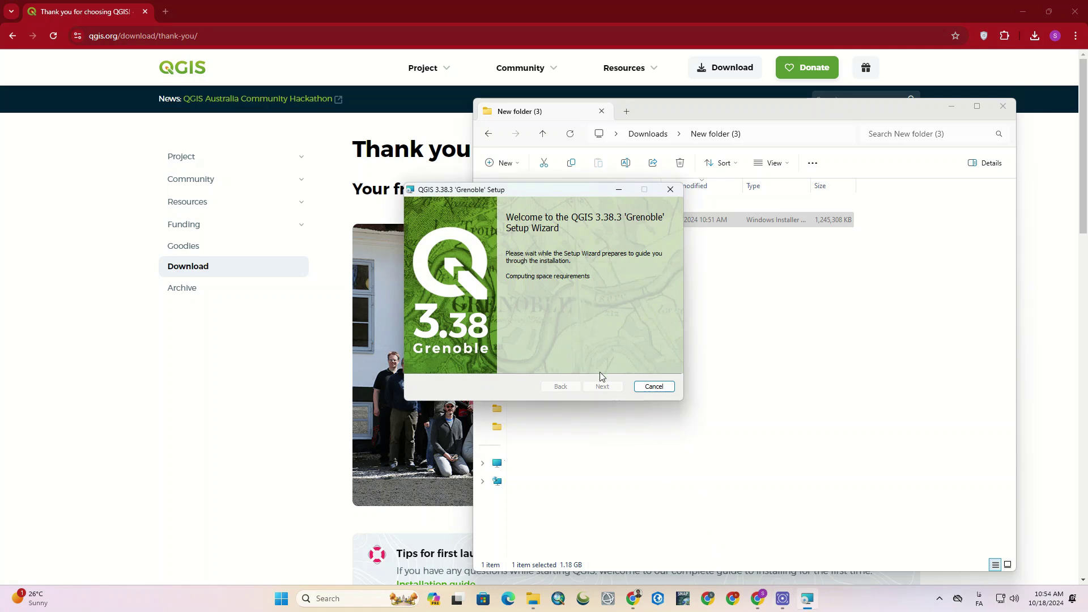
# - Move past the welcome page and accept the licence agreement terms
pyautogui.click(601, 390)
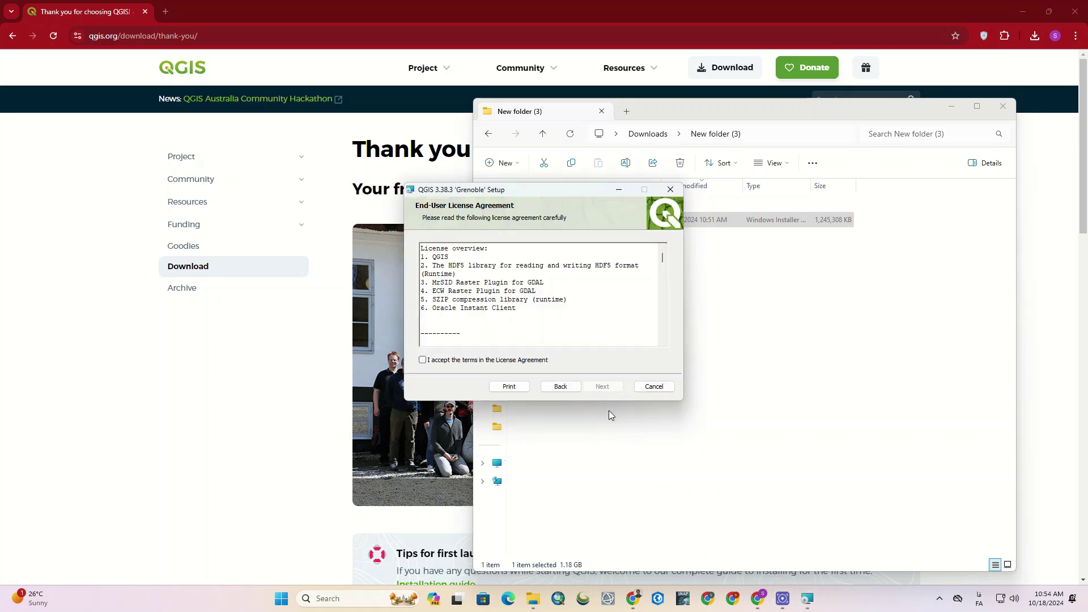
pyautogui.click(446, 366)
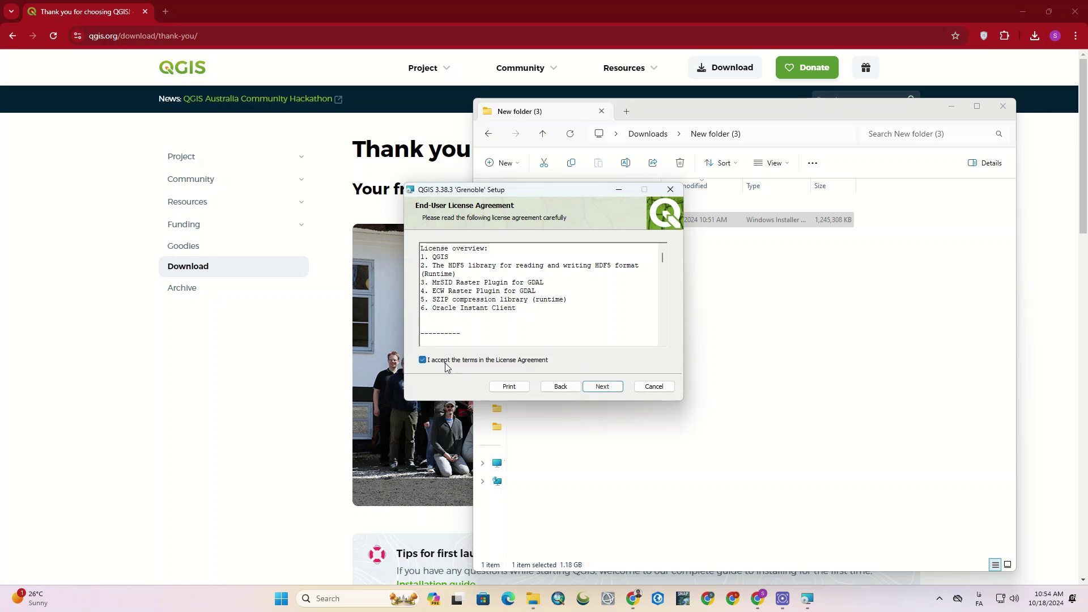
pyautogui.click(609, 391)
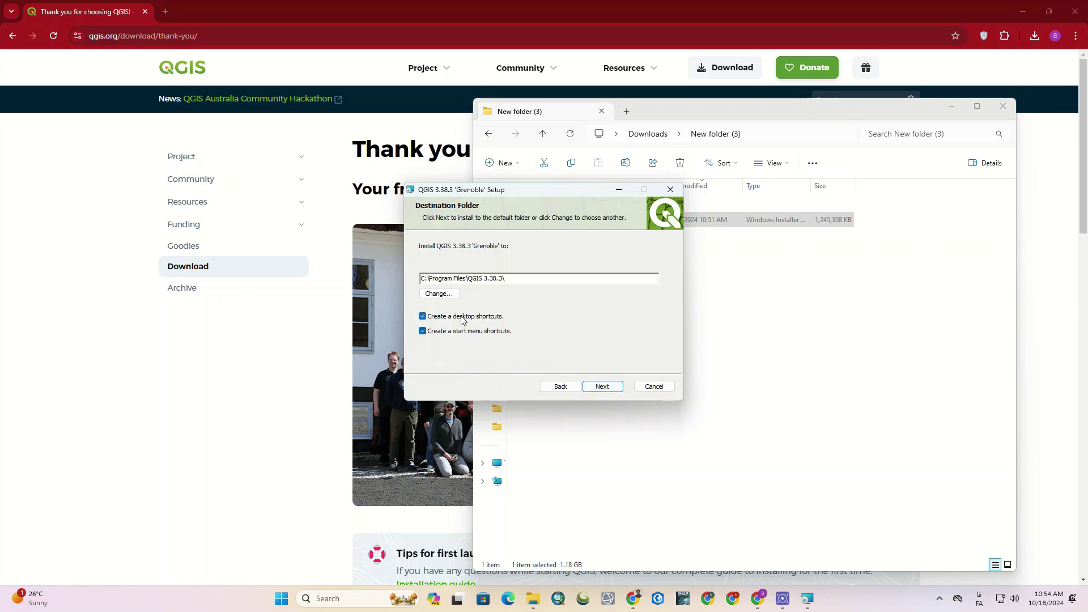
# - Keep the default C:\Program Files\QGIS 3.38.3 destination and continue to ready-to-install
pyautogui.moveTo(544, 276); pyautogui.dragTo(419, 278)
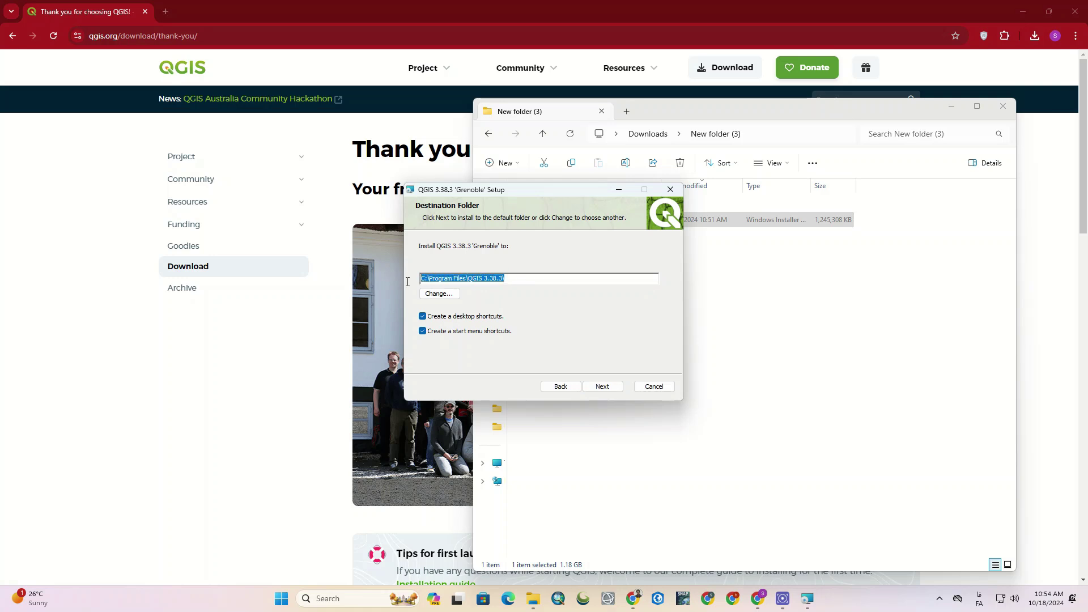
pyautogui.click(439, 294)
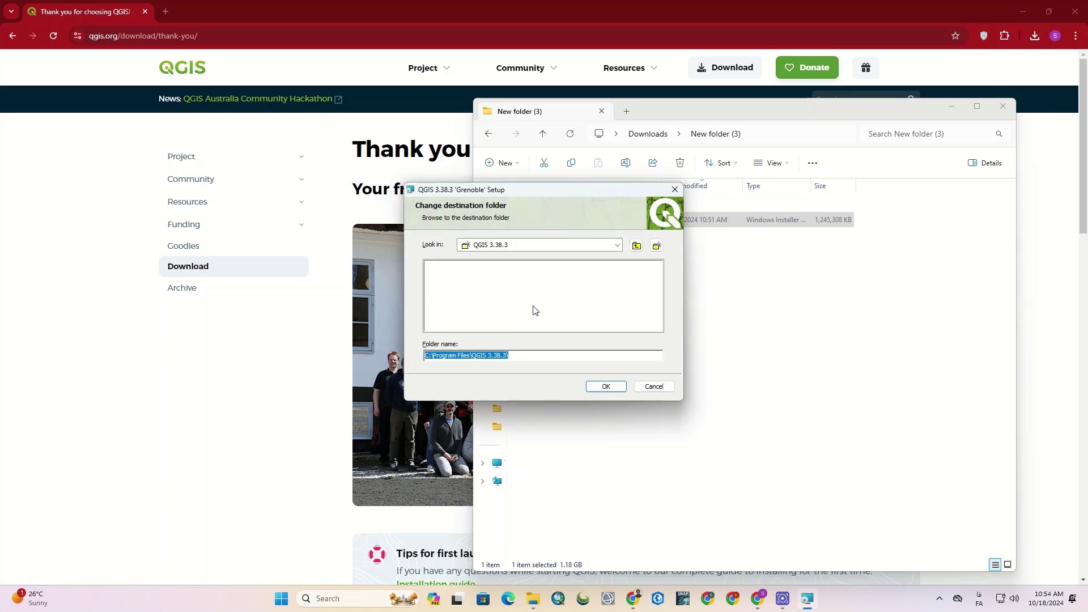
pyautogui.click(674, 189)
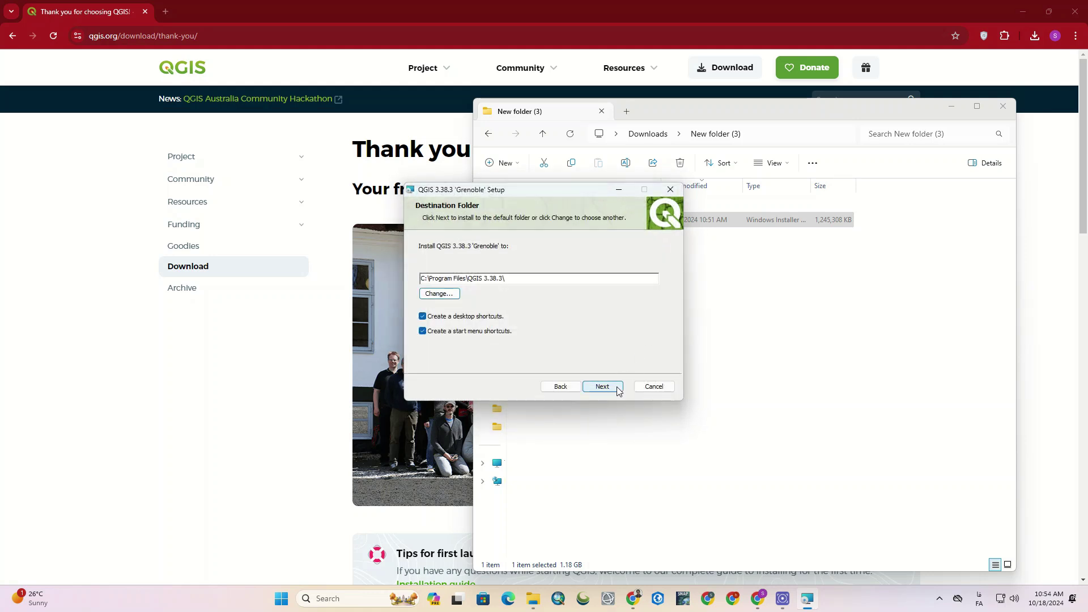
pyautogui.click(602, 386)
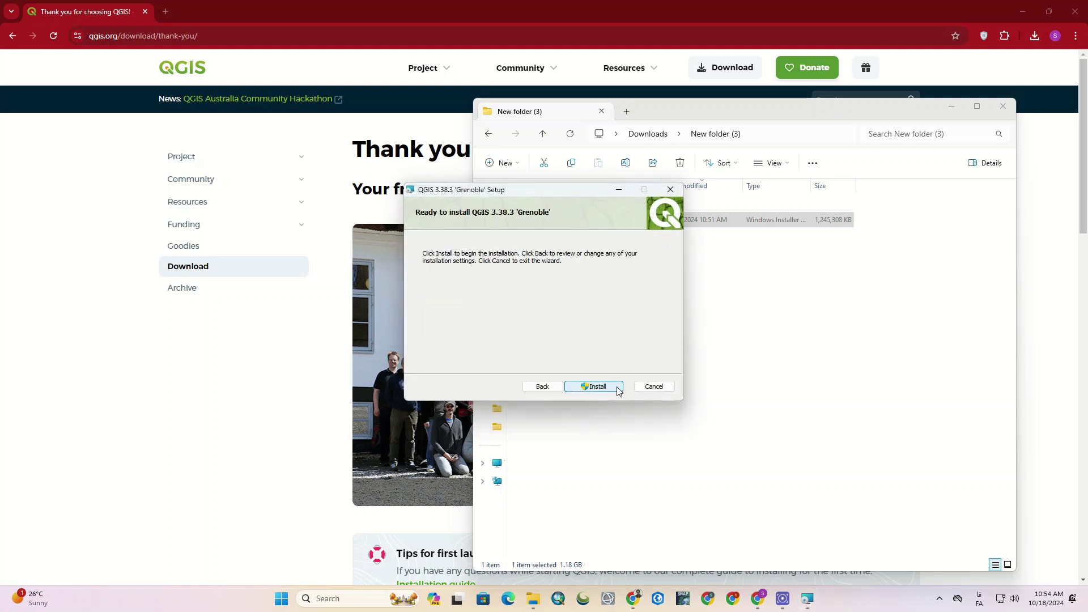
# - Install QGIS 3.38.3 'Grenoble' and click Finish once setup completes
pyautogui.click(617, 390)
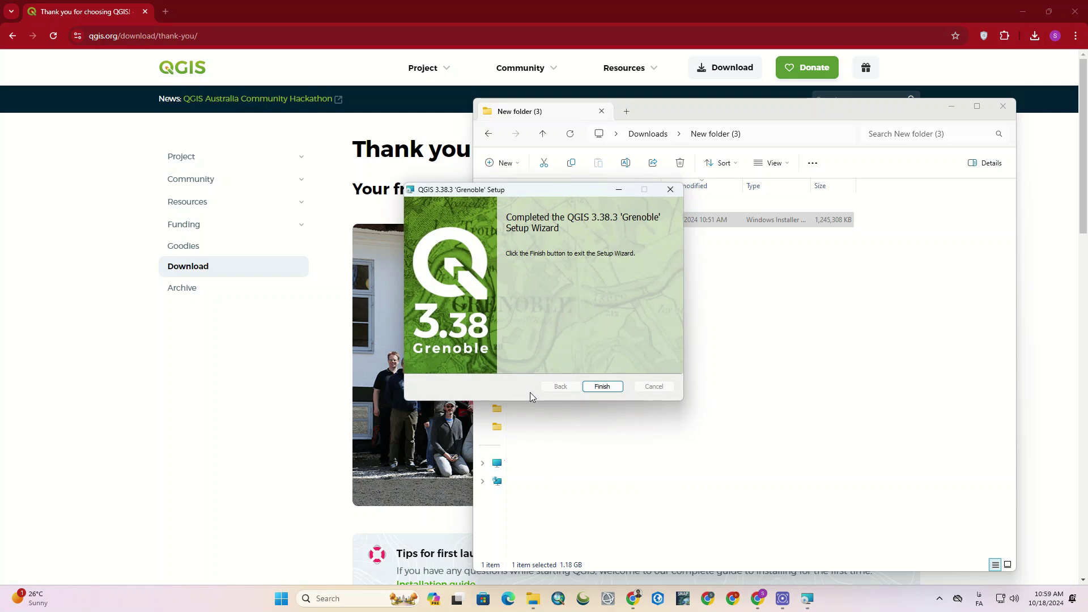
pyautogui.click(611, 389)
# - Search Windows for 'qgis de' and launch QGIS Desktop 3.38.3
pyautogui.click(378, 598)
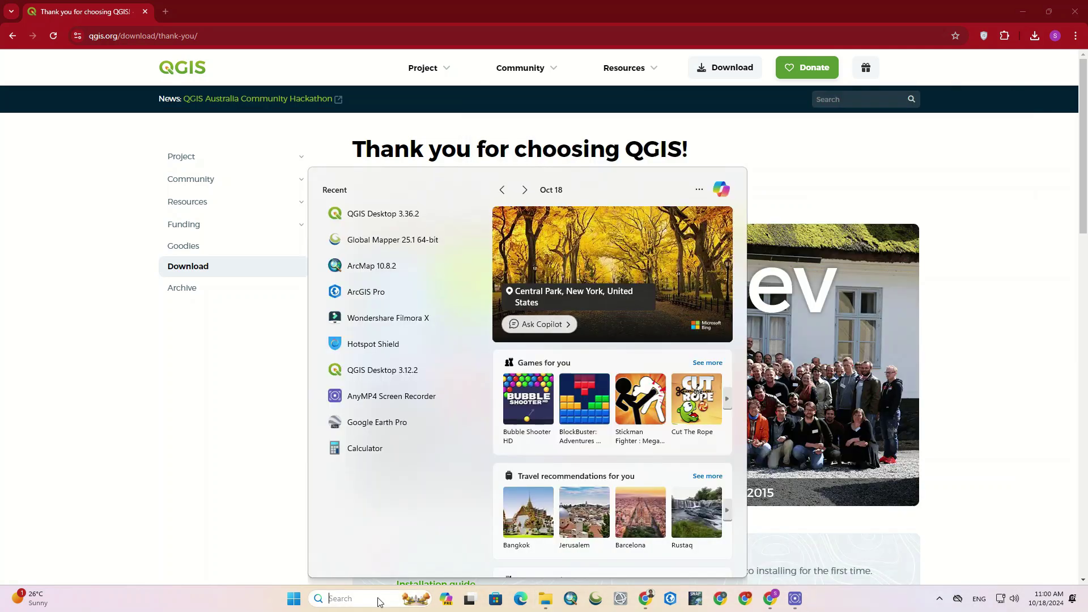
pyautogui.write('qgis')
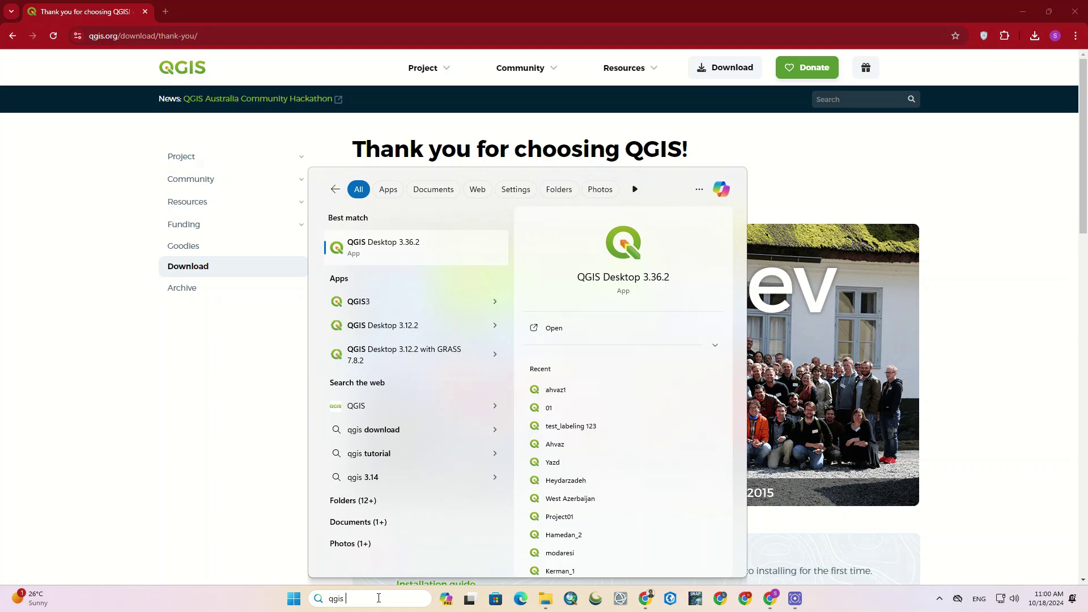
pyautogui.write(' de')
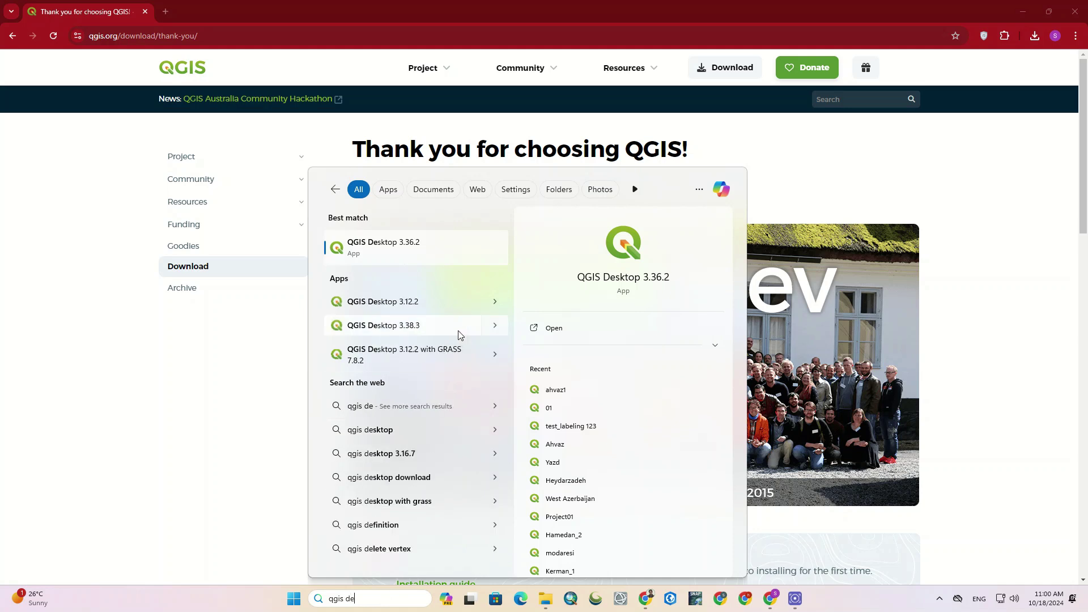
pyautogui.click(426, 327)
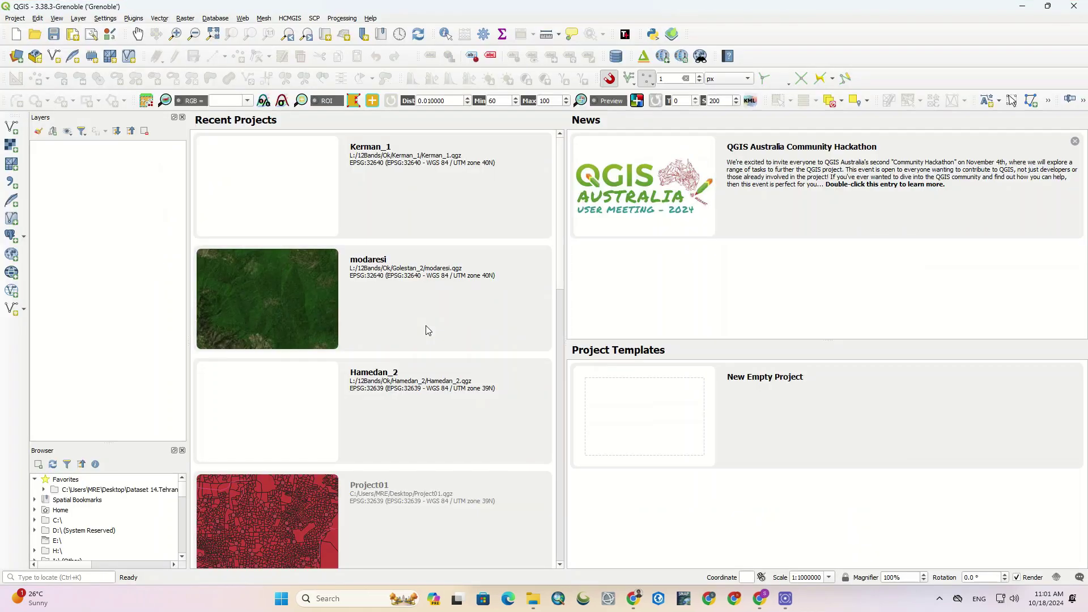
# - Choose the New Empty Project template on the QGIS start page
pyautogui.click(640, 426)
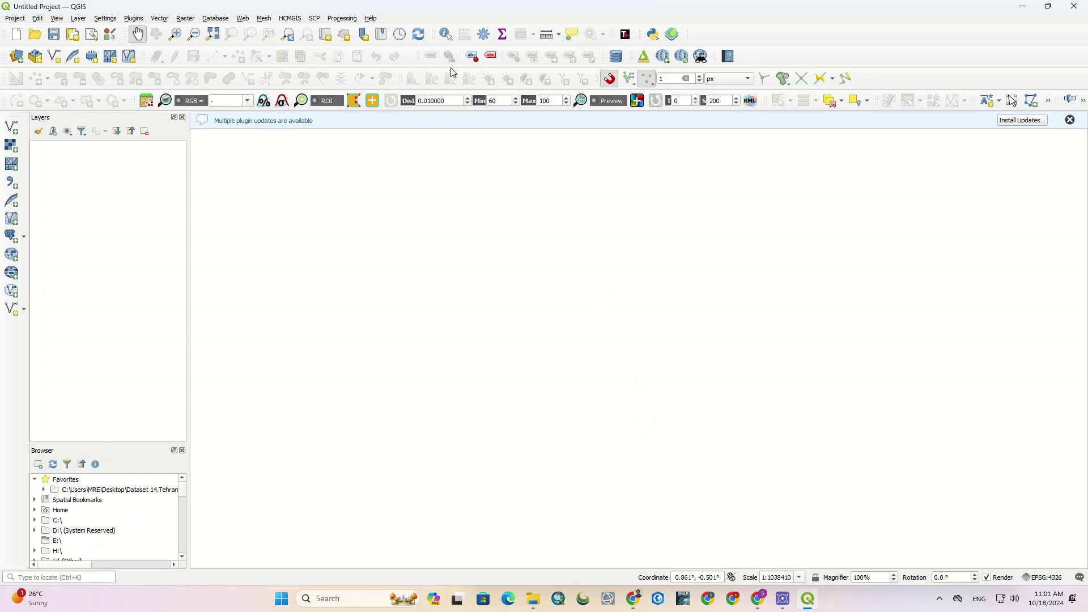
# - Confirm version 3.38.3 via Help > Check QGIS Version, then dismiss the plugin-updates notice
pyautogui.click(371, 20)
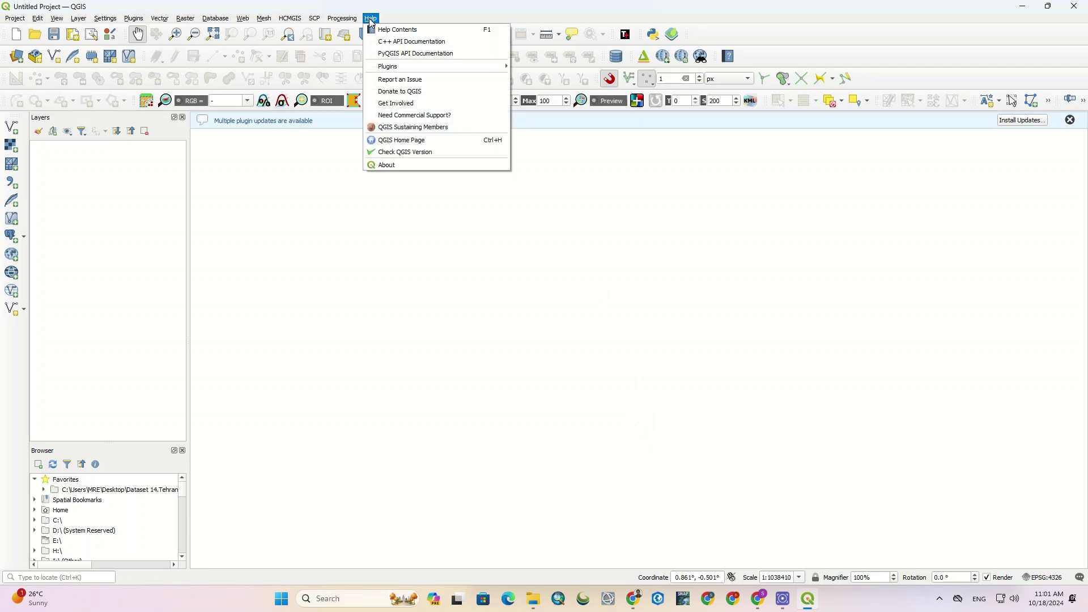
pyautogui.click(461, 151)
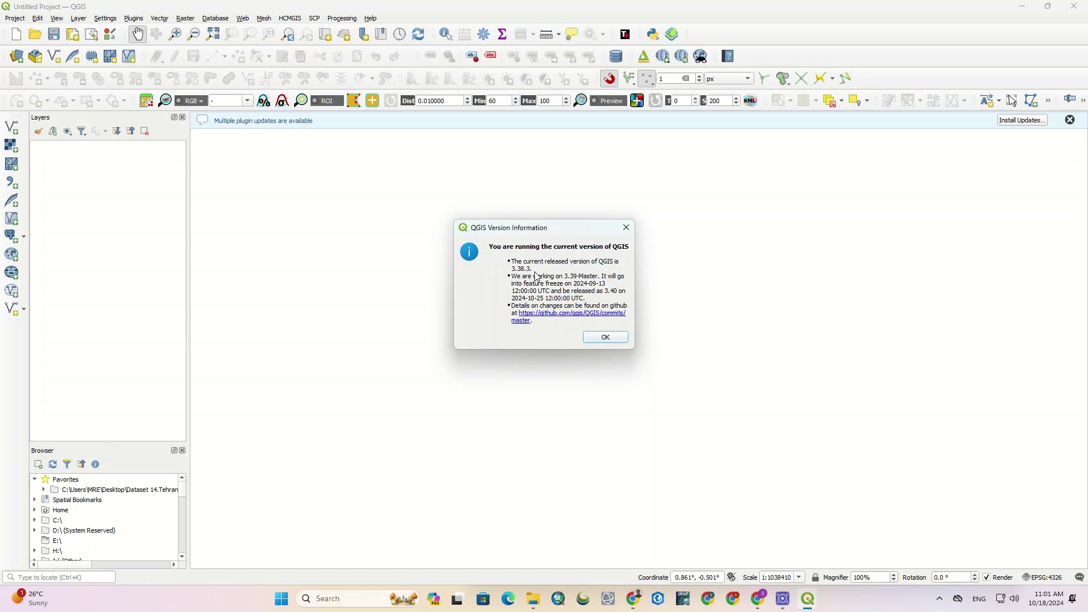
pyautogui.moveTo(534, 273); pyautogui.dragTo(512, 274)
pyautogui.click(511, 307)
pyautogui.click(602, 338)
pyautogui.click(1070, 120)
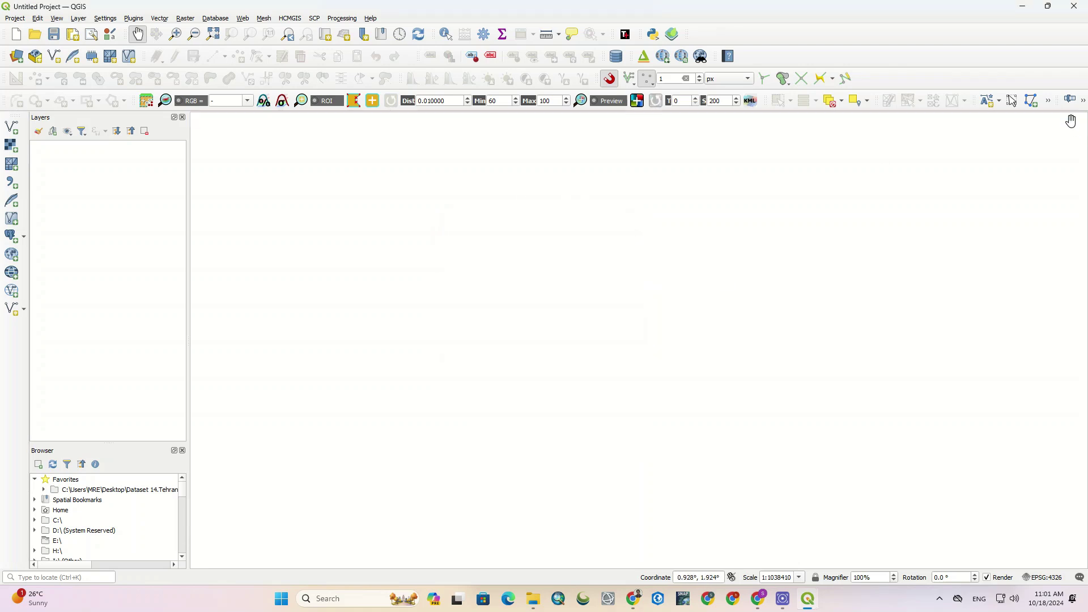